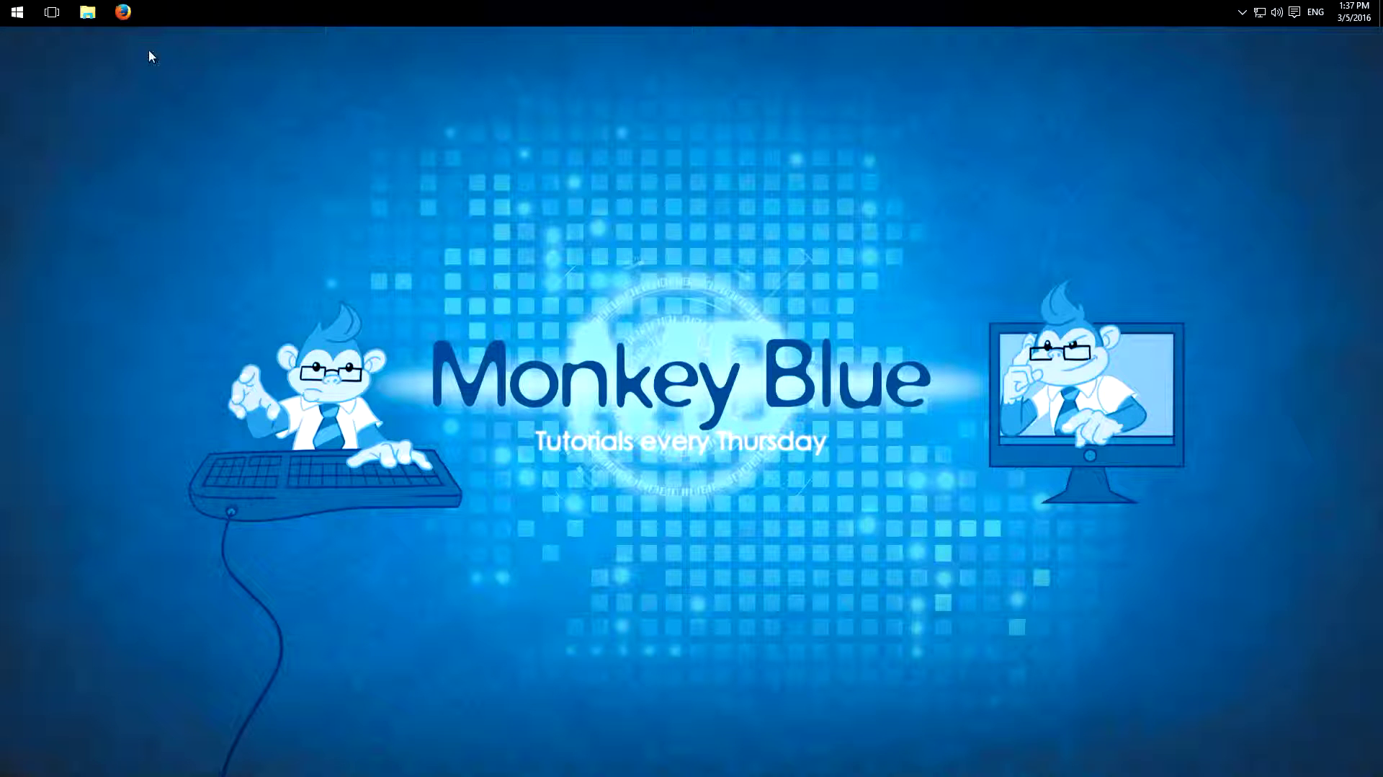
Restore the Firefox window with the Freelancer.com profile page from its taskbar preview.
{"action": "mouse_move", "coordinate": [125, 16]}
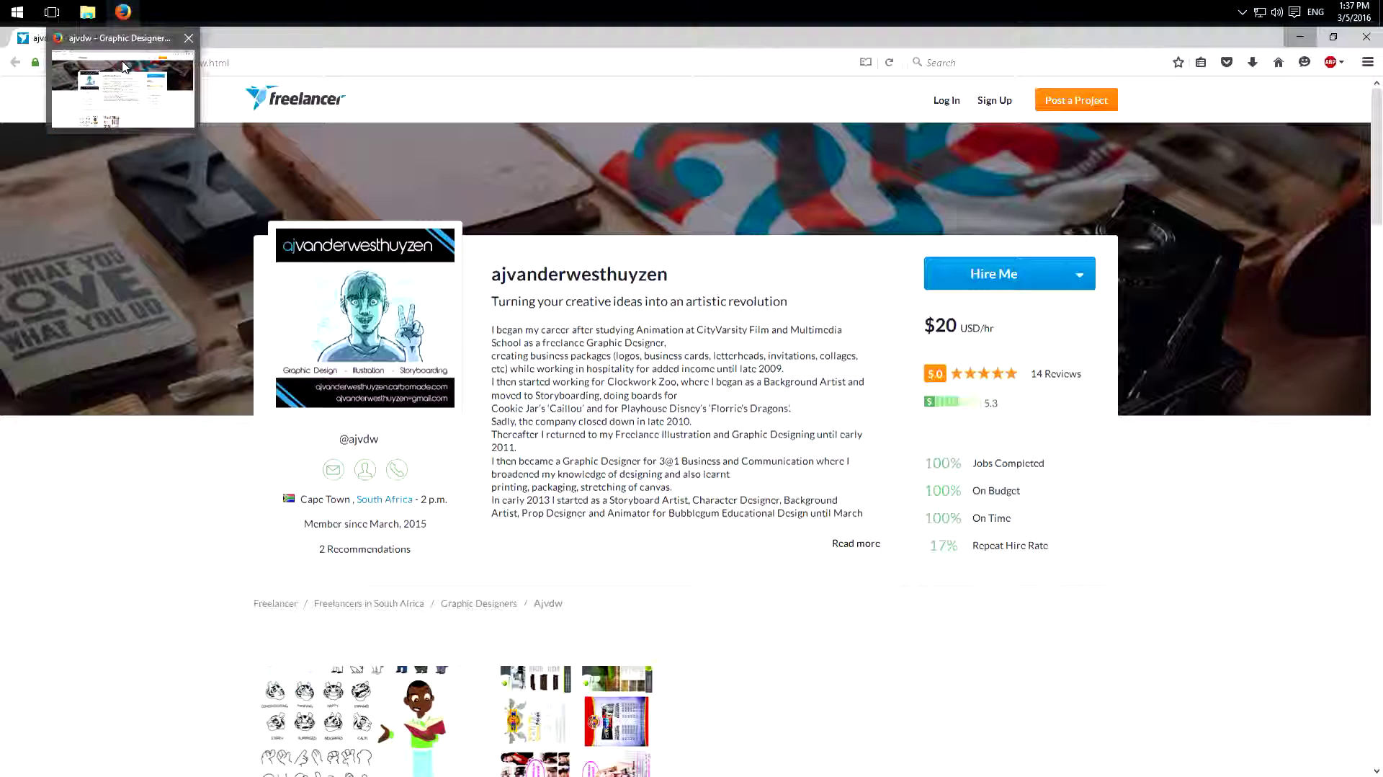
{"action": "left_click", "coordinate": [122, 90]}
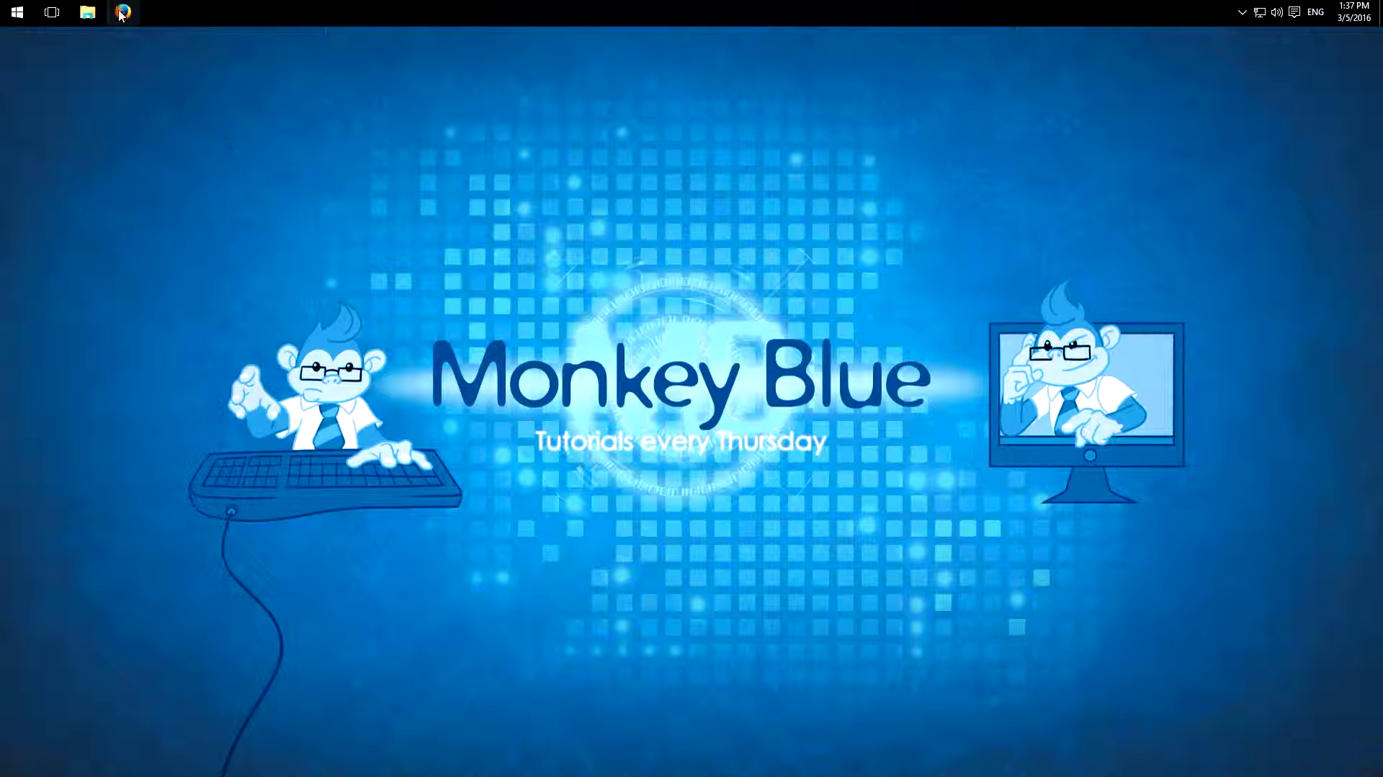
Bring the Freelancer.com profile window forward, then minimize Firefox to reveal the desktop.
{"action": "mouse_move", "coordinate": [123, 12]}
{"action": "left_click", "coordinate": [147, 56]}
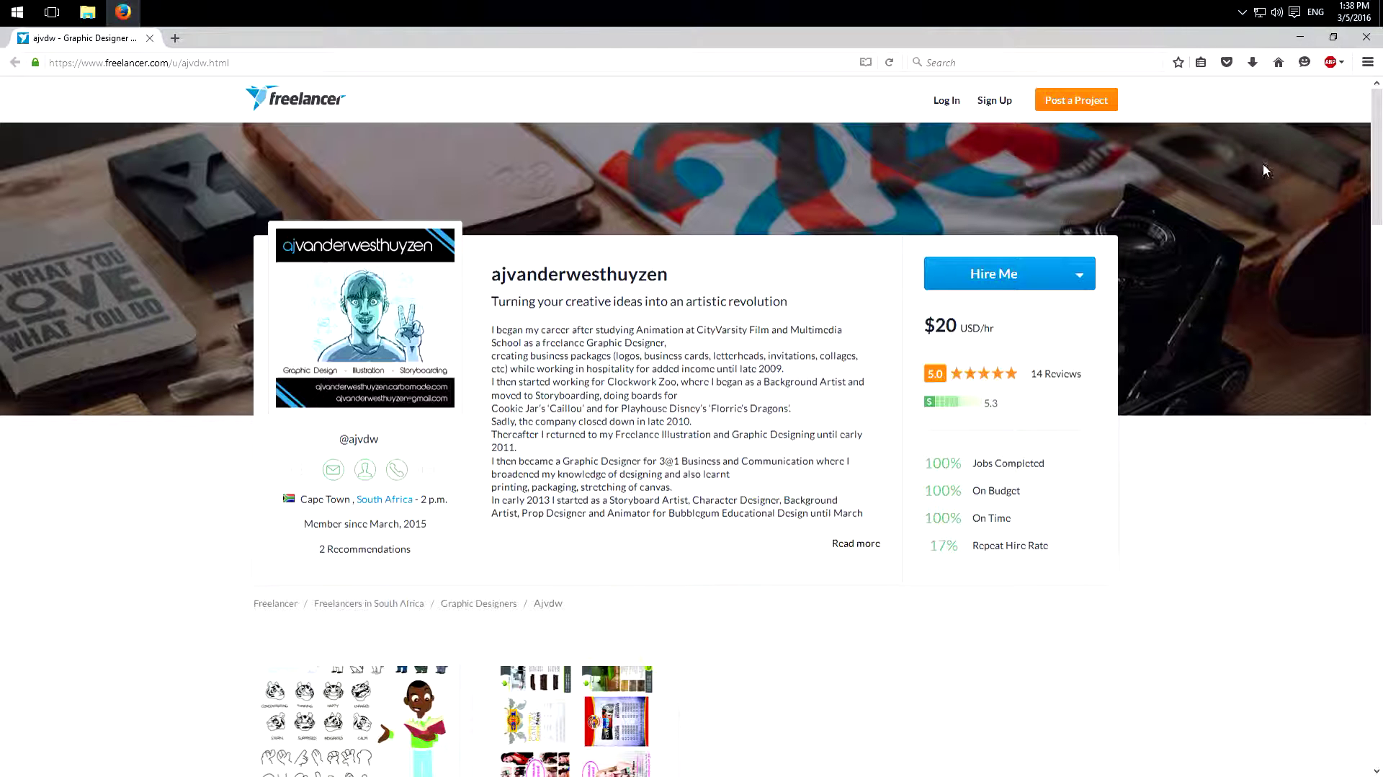
{"action": "left_click", "coordinate": [1300, 37]}
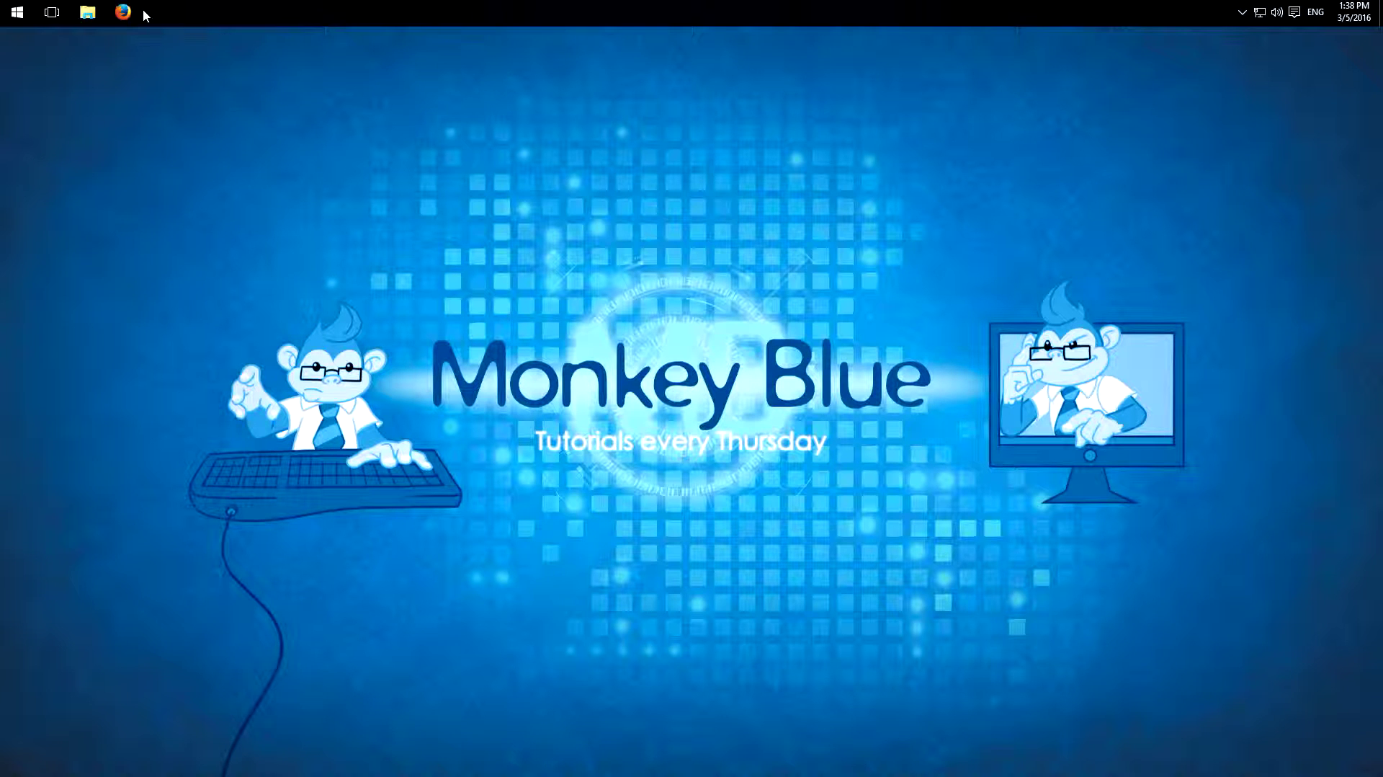
{"action": "mouse_move", "coordinate": [123, 13]}
{"action": "left_click", "coordinate": [126, 16]}
Launch Registry Editor by running regedit from the Run dialog and accepting UAC.
{"action": "mouse_move", "coordinate": [121, 15]}
{"action": "key", "text": "super+r"}
{"action": "type", "text": "regedit"}
{"action": "left_click", "coordinate": [122, 153]}
{"action": "left_click", "coordinate": [754, 404]}
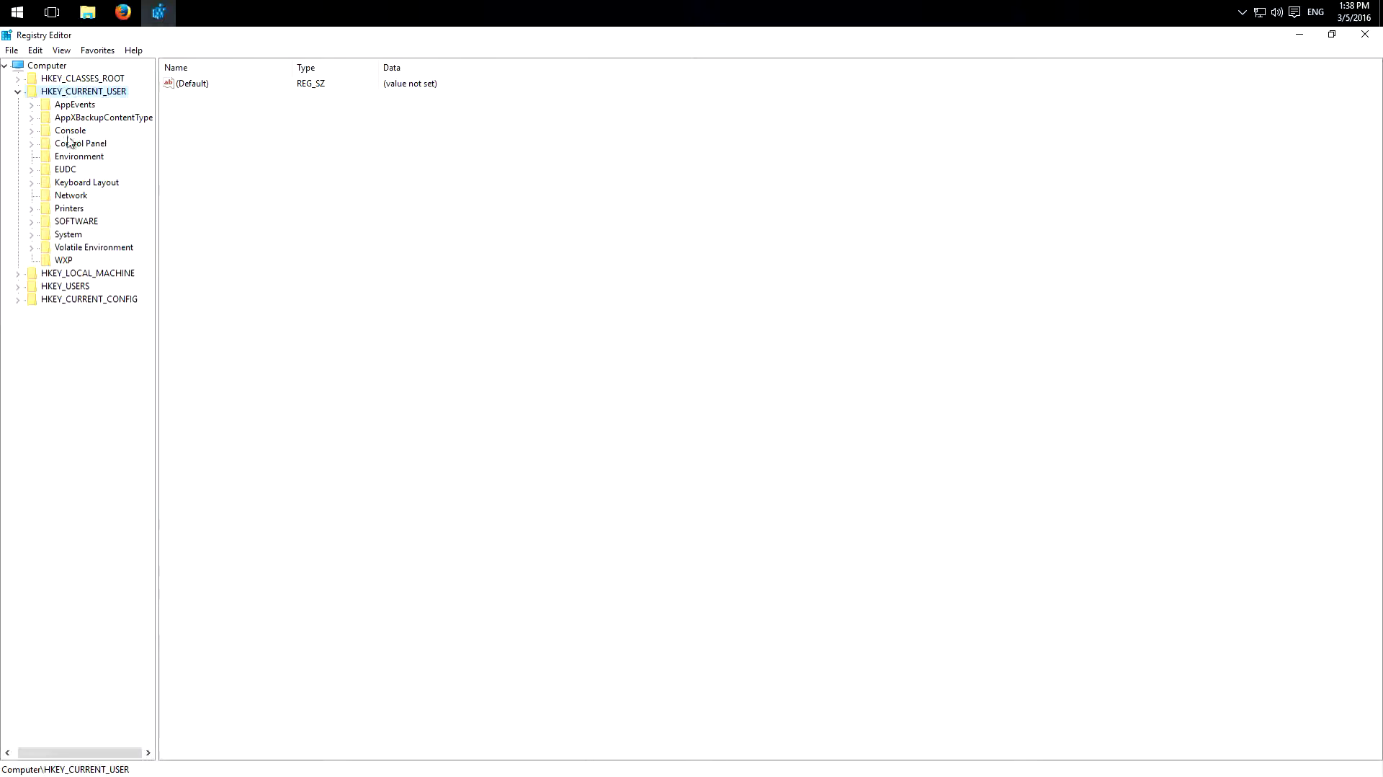
Navigate to HKCU\SOFTWARE\Microsoft\Windows\CurrentVersion\Explorer\Advanced and show its values.
{"action": "left_click", "coordinate": [32, 222]}
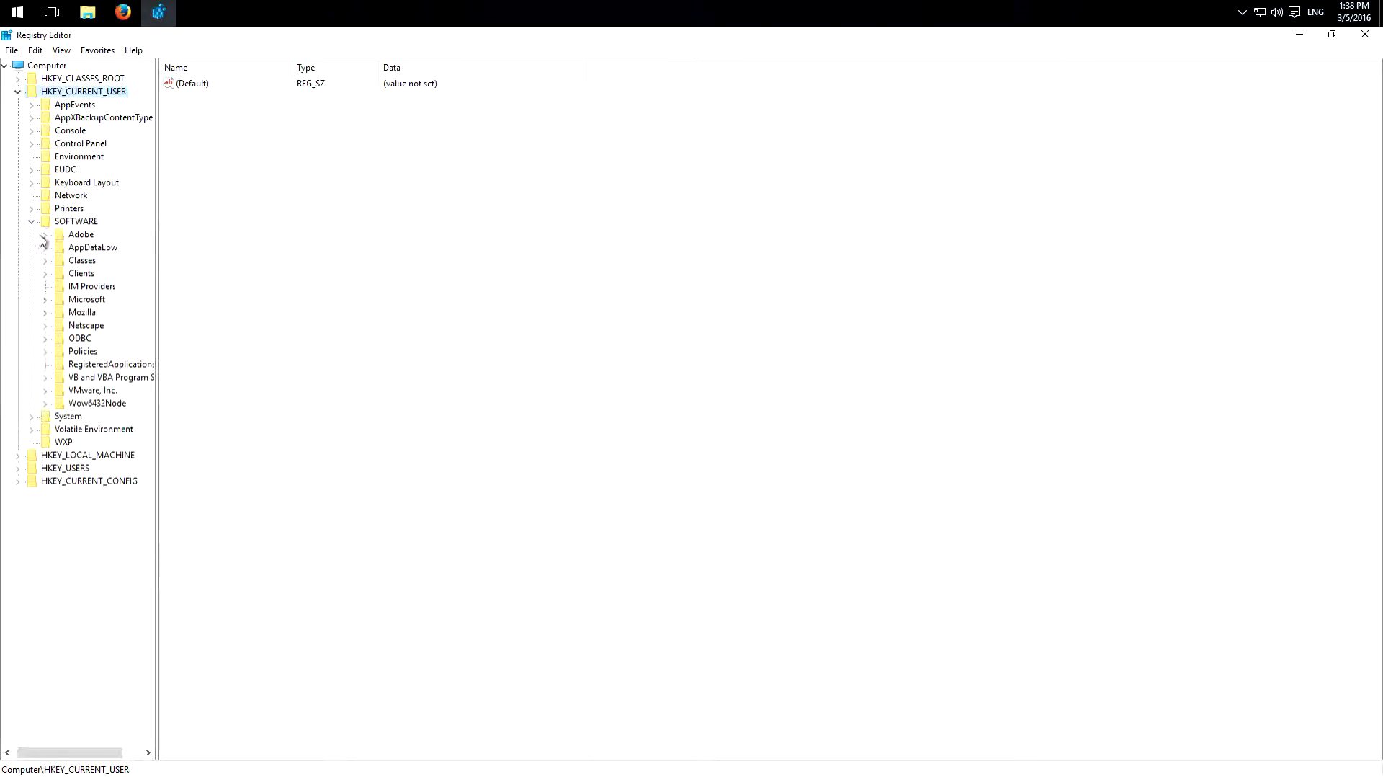
{"action": "left_click", "coordinate": [46, 303]}
{"action": "scroll", "coordinate": [49, 338], "scroll_direction": "down", "scroll_amount": 8}
{"action": "left_click", "coordinate": [60, 572]}
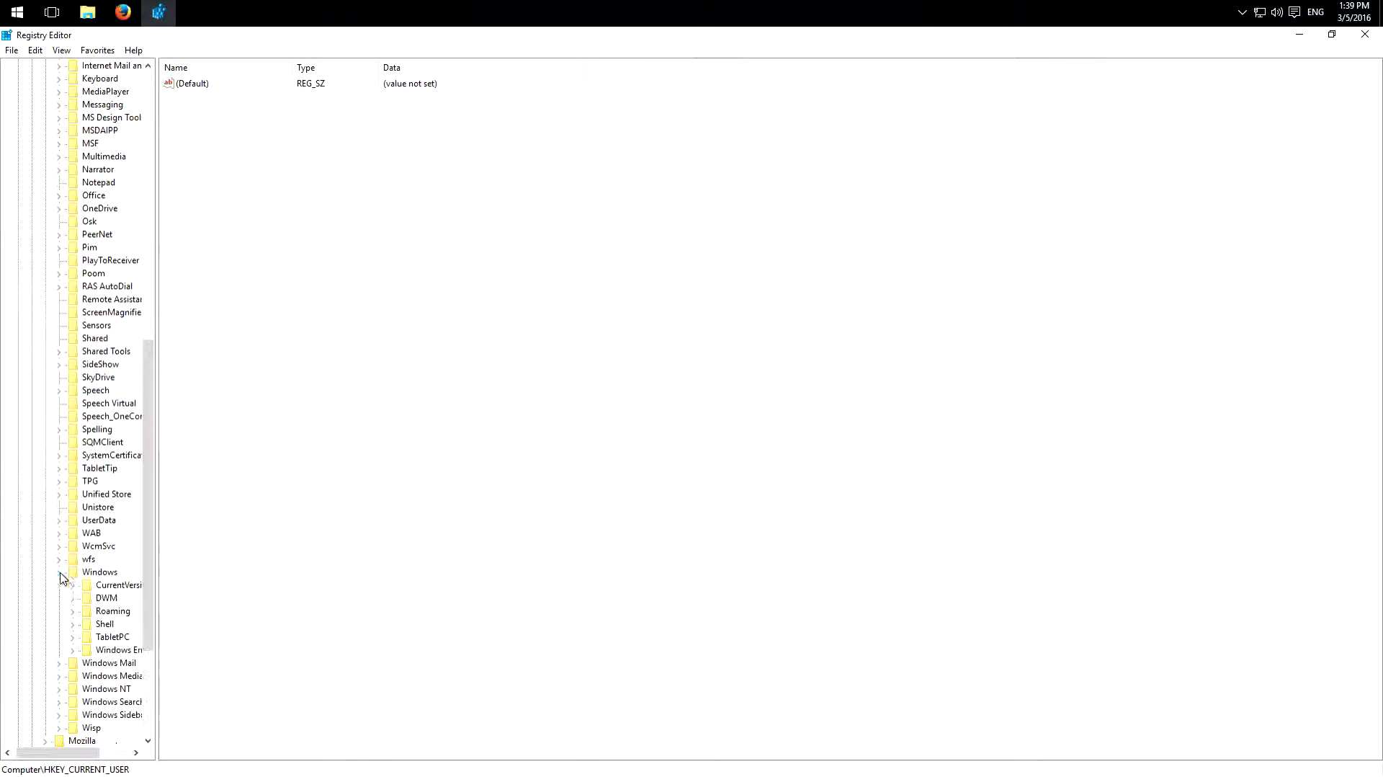
{"action": "left_click", "coordinate": [74, 586]}
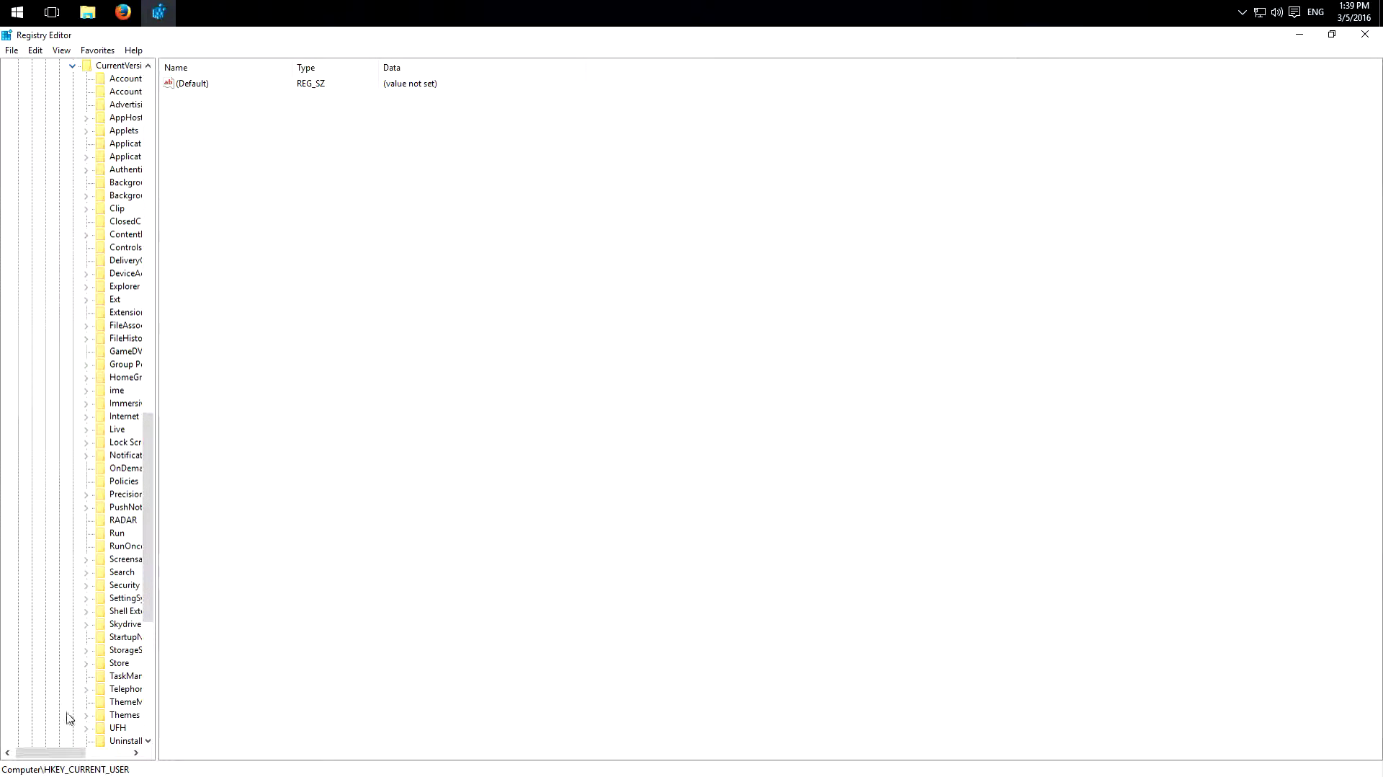
{"action": "left_click_drag", "start_coordinate": [61, 753], "coordinate": [88, 753]}
{"action": "left_click", "coordinate": [33, 287]}
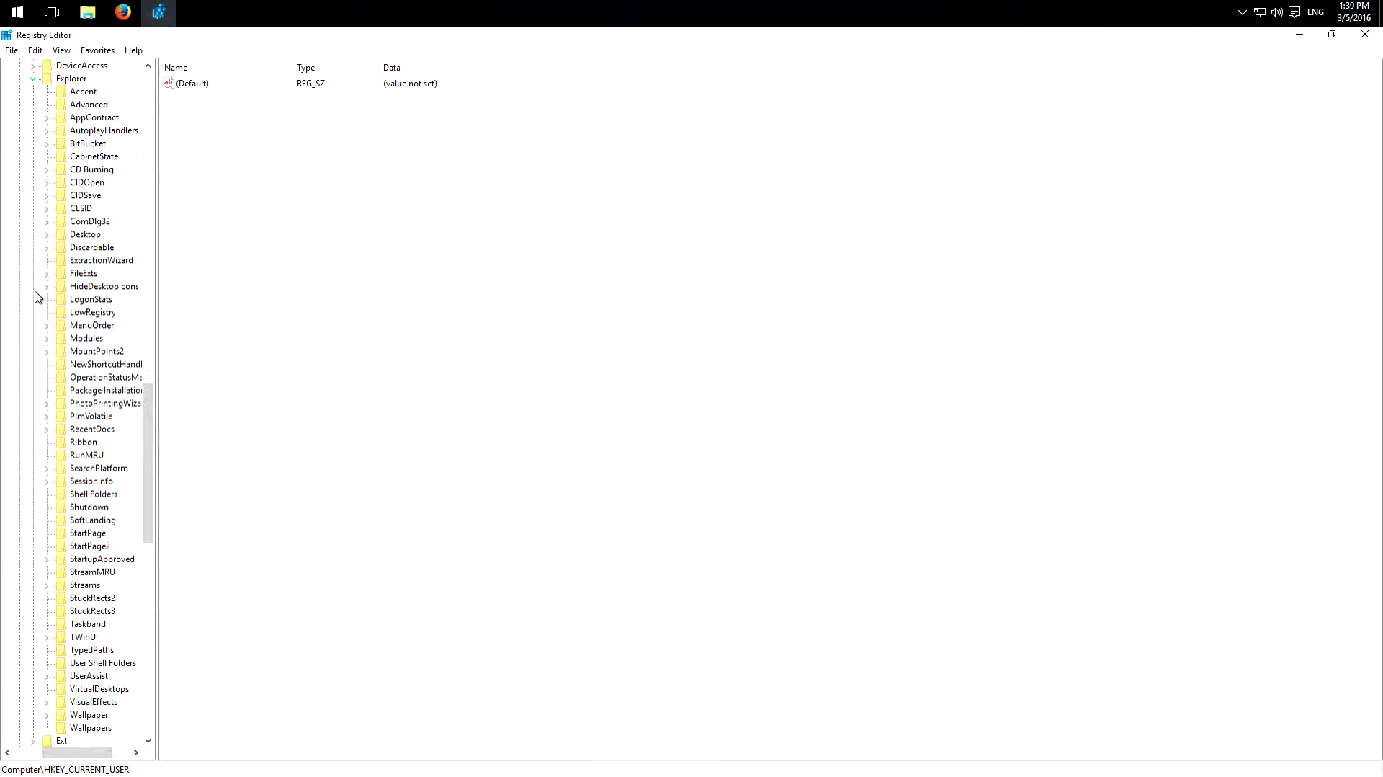
{"action": "left_click", "coordinate": [88, 106]}
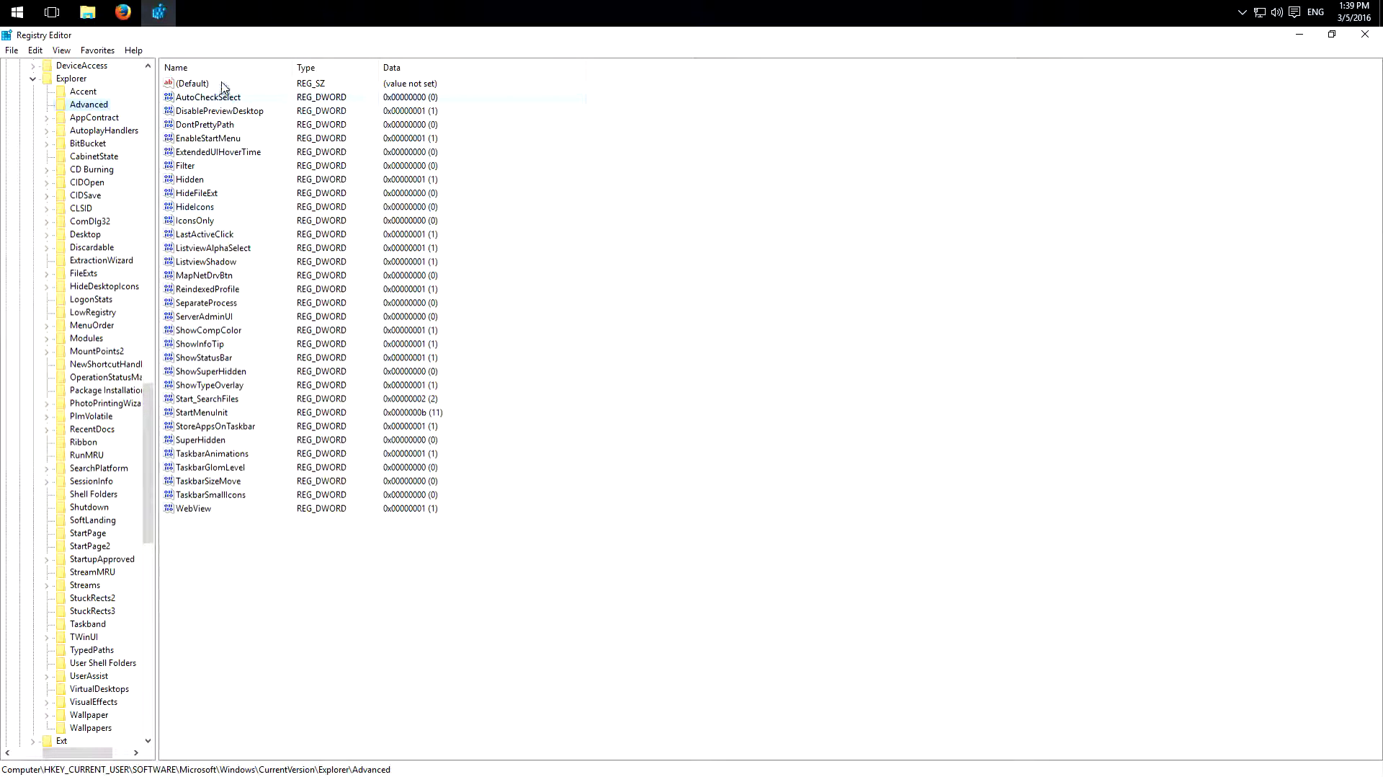
Create a new 32-bit DWORD value, then delete the unneeded New Value #1.
{"action": "left_click", "coordinate": [203, 157]}
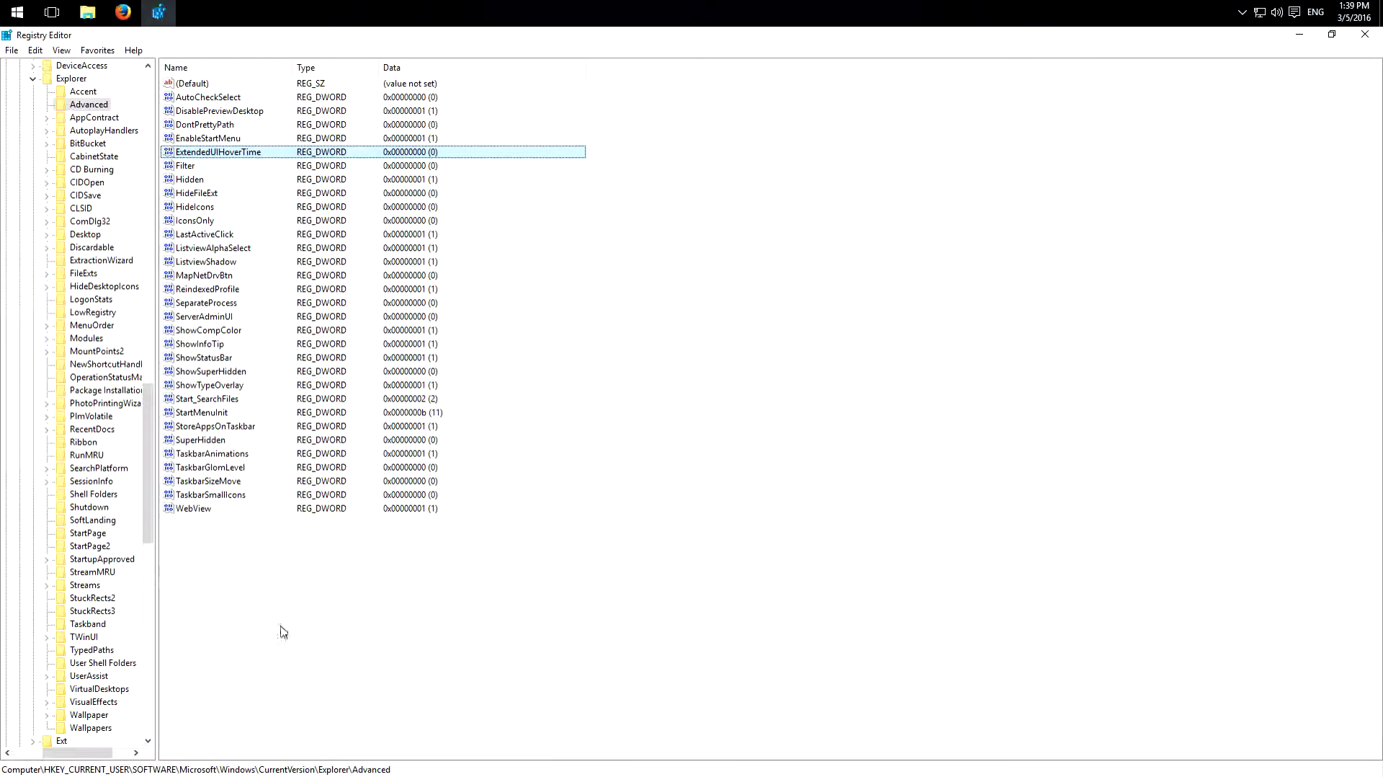
{"action": "right_click", "coordinate": [252, 568]}
{"action": "mouse_move", "coordinate": [310, 573]}
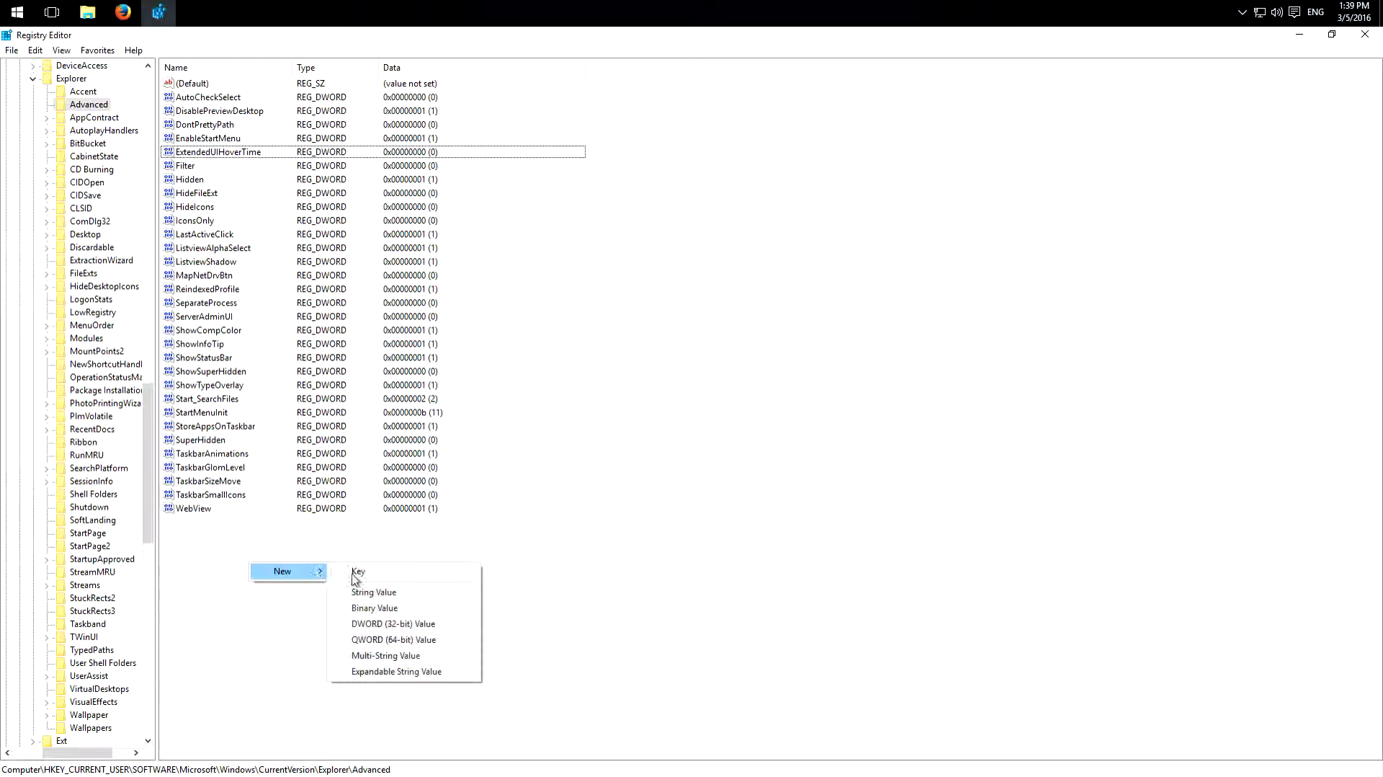
{"action": "left_click", "coordinate": [396, 624]}
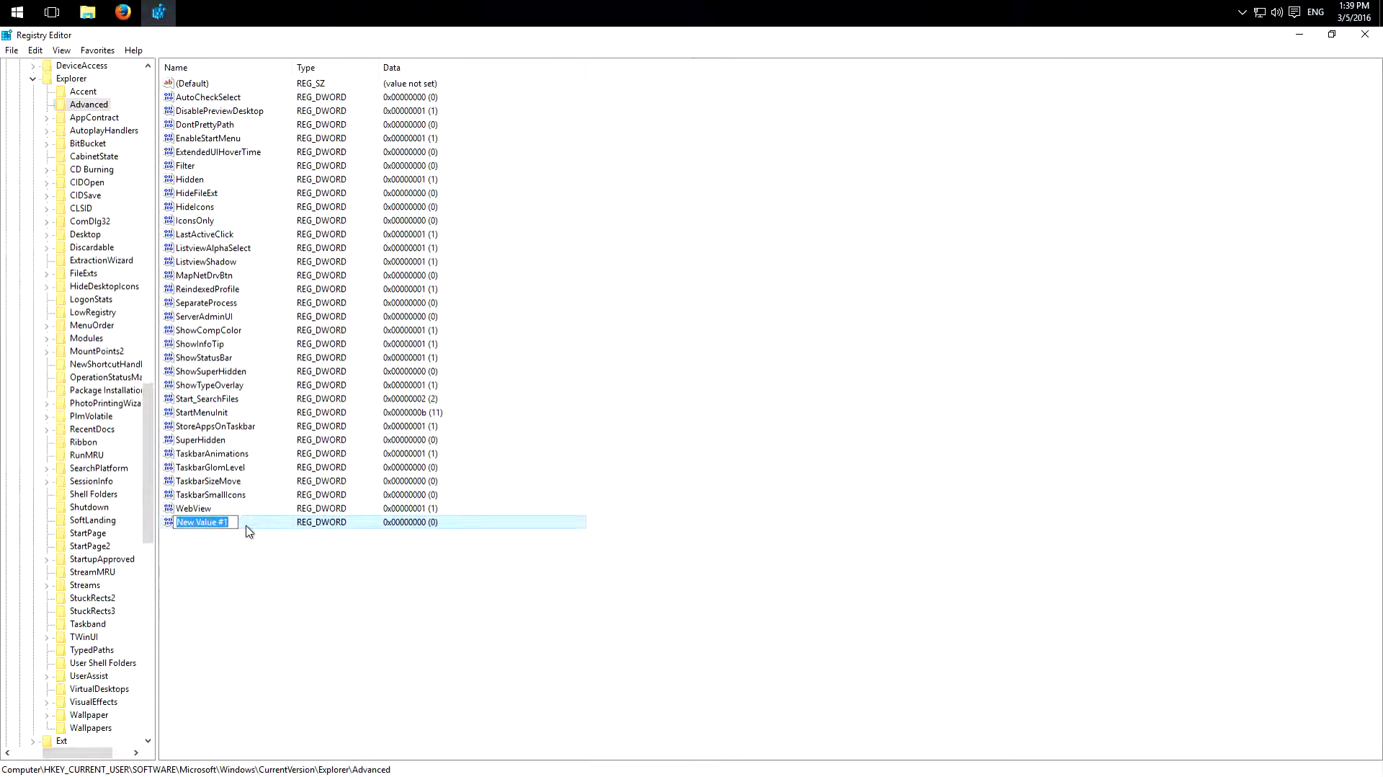
{"action": "key", "text": "Return"}
{"action": "key", "text": "Delete"}
{"action": "key", "text": "Return"}
Edit the existing ExtendedUIHoverTime value and save its data as 1.
{"action": "left_click", "coordinate": [252, 154]}
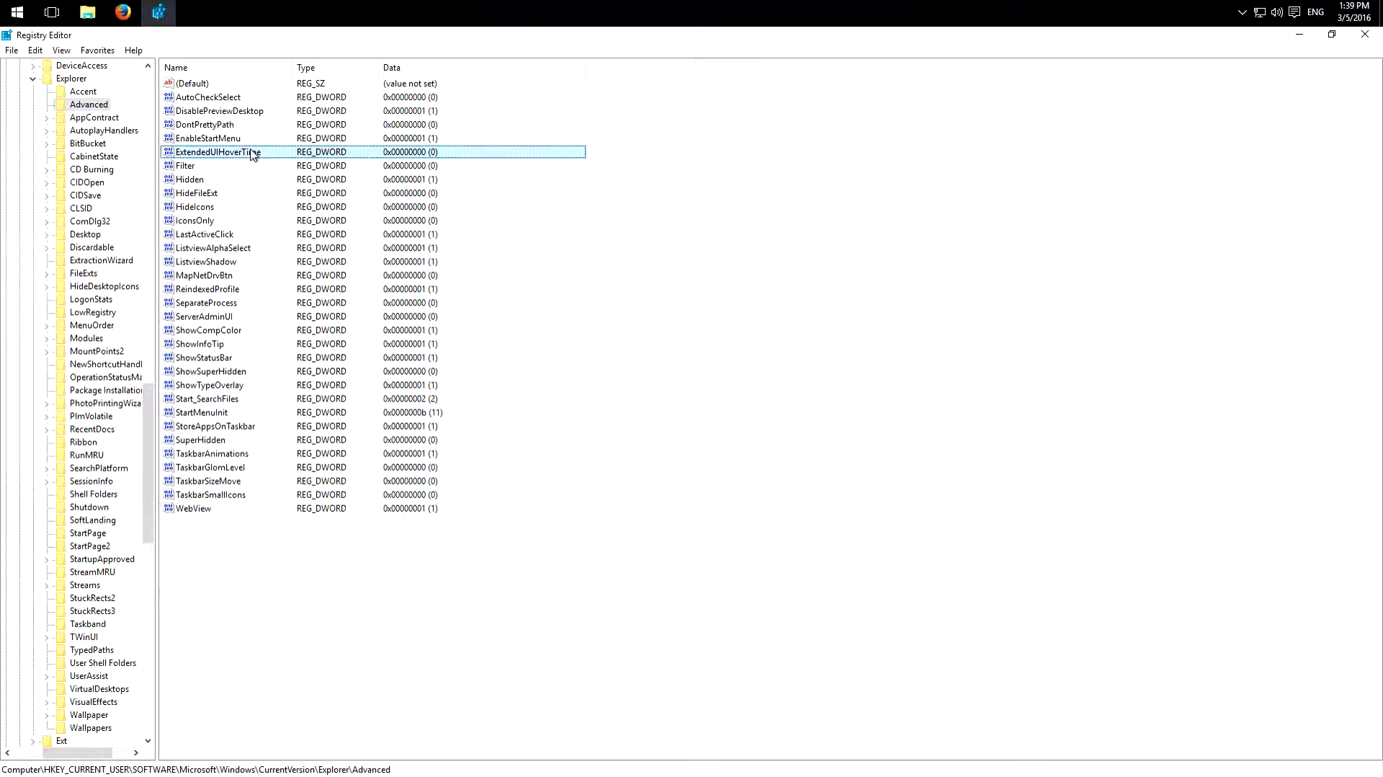
{"action": "double_click", "coordinate": [252, 155]}
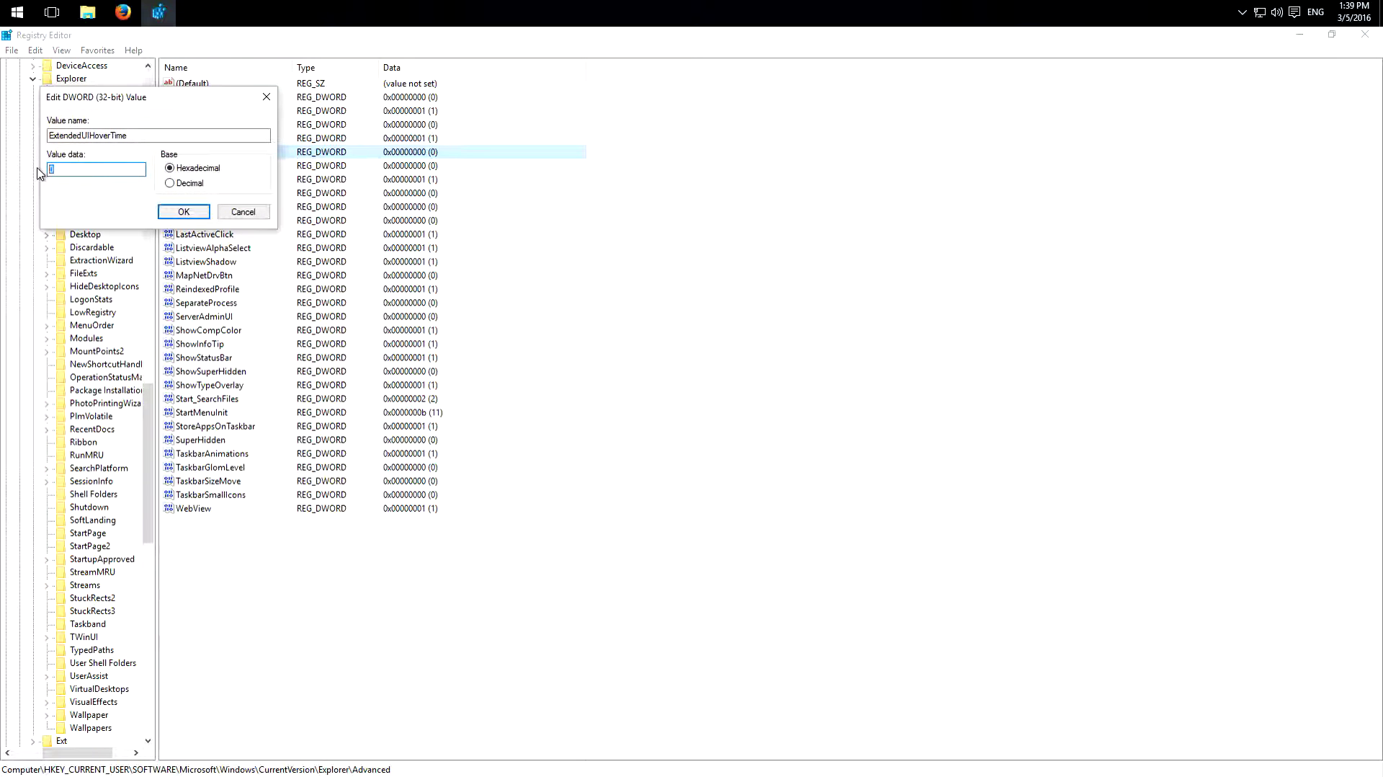
{"action": "type", "text": "1"}
{"action": "left_click", "coordinate": [184, 211]}
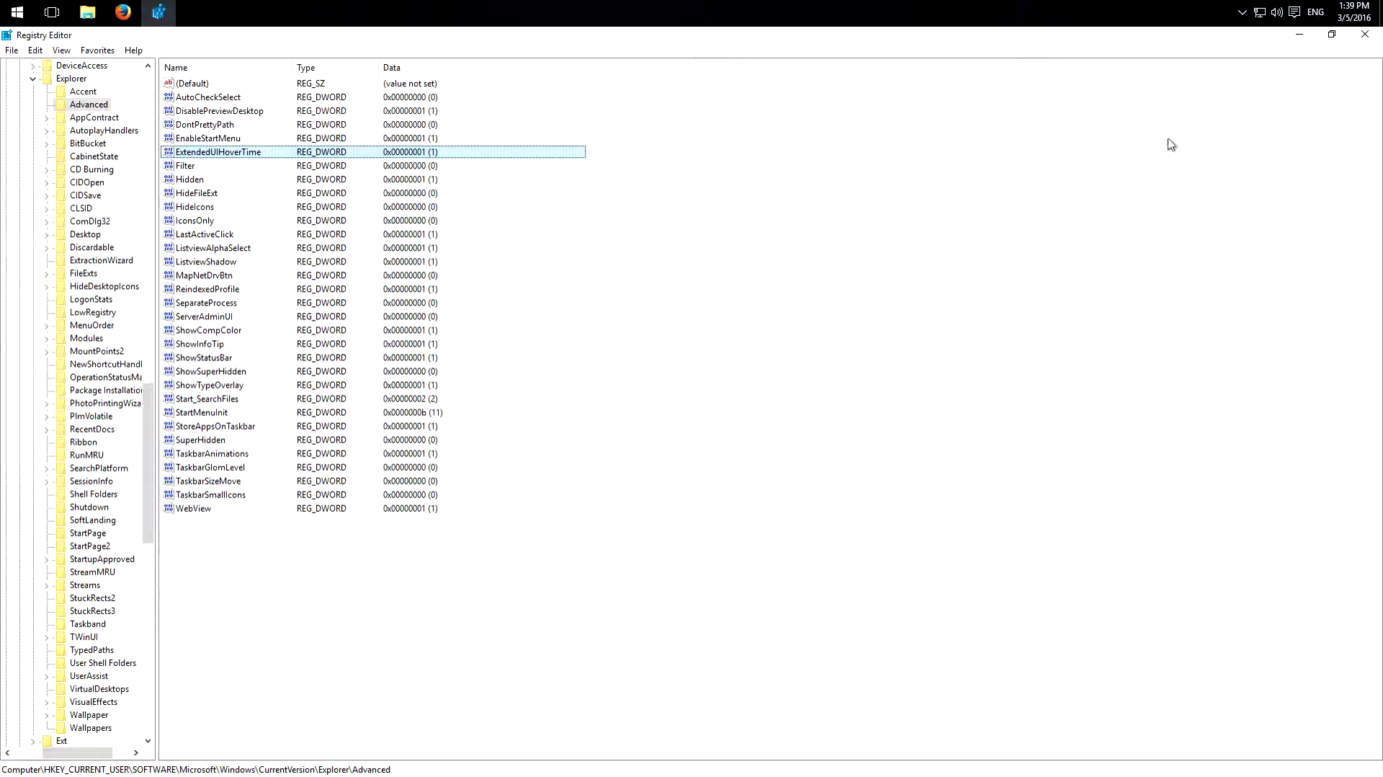
Close Registry Editor, choose Sign out in the Alt+F4 shutdown options, then minimize Firefox.
{"action": "left_click", "coordinate": [1365, 34]}
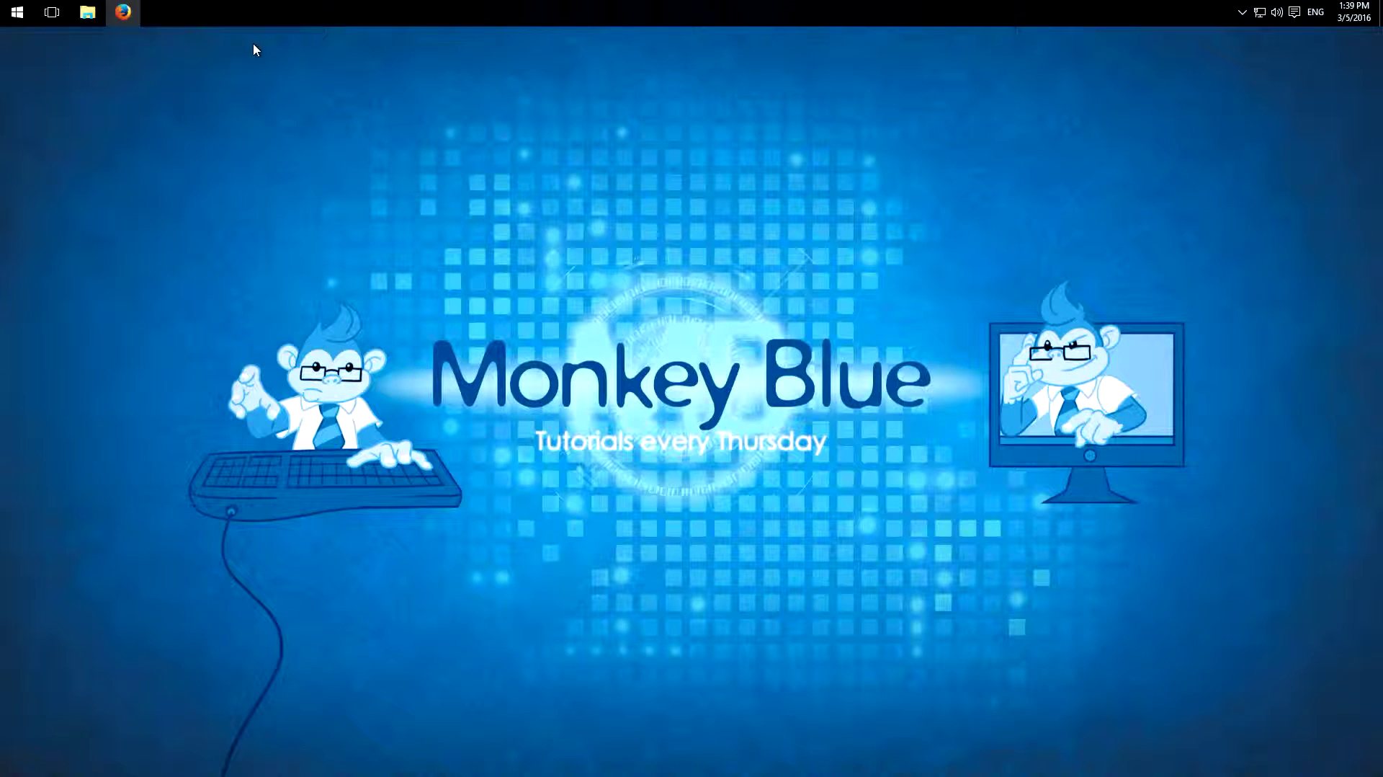
{"action": "left_click", "coordinate": [123, 12]}
{"action": "key", "text": "alt+F4"}
{"action": "key", "text": "Up"}
{"action": "key", "text": "Up"}
{"action": "key", "text": "Escape"}
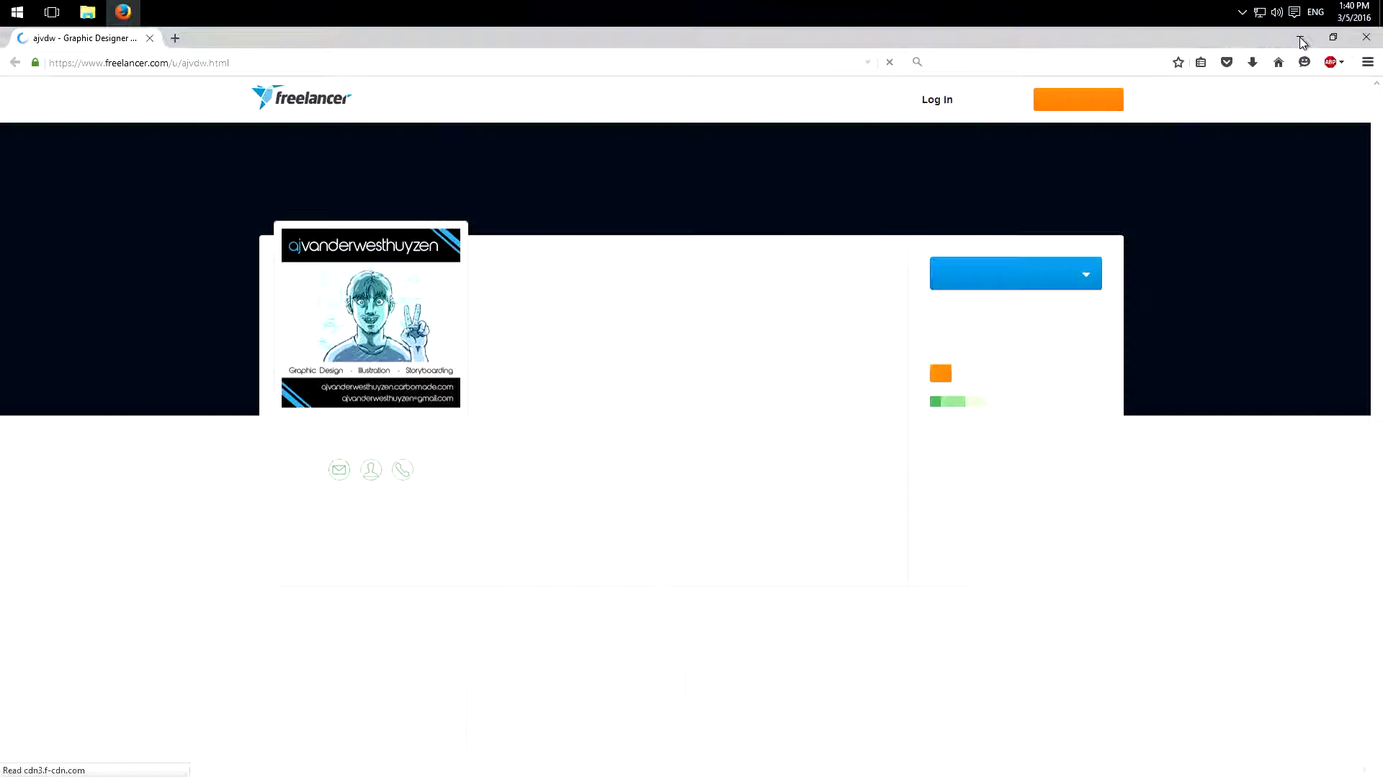
{"action": "left_click", "coordinate": [1301, 38]}
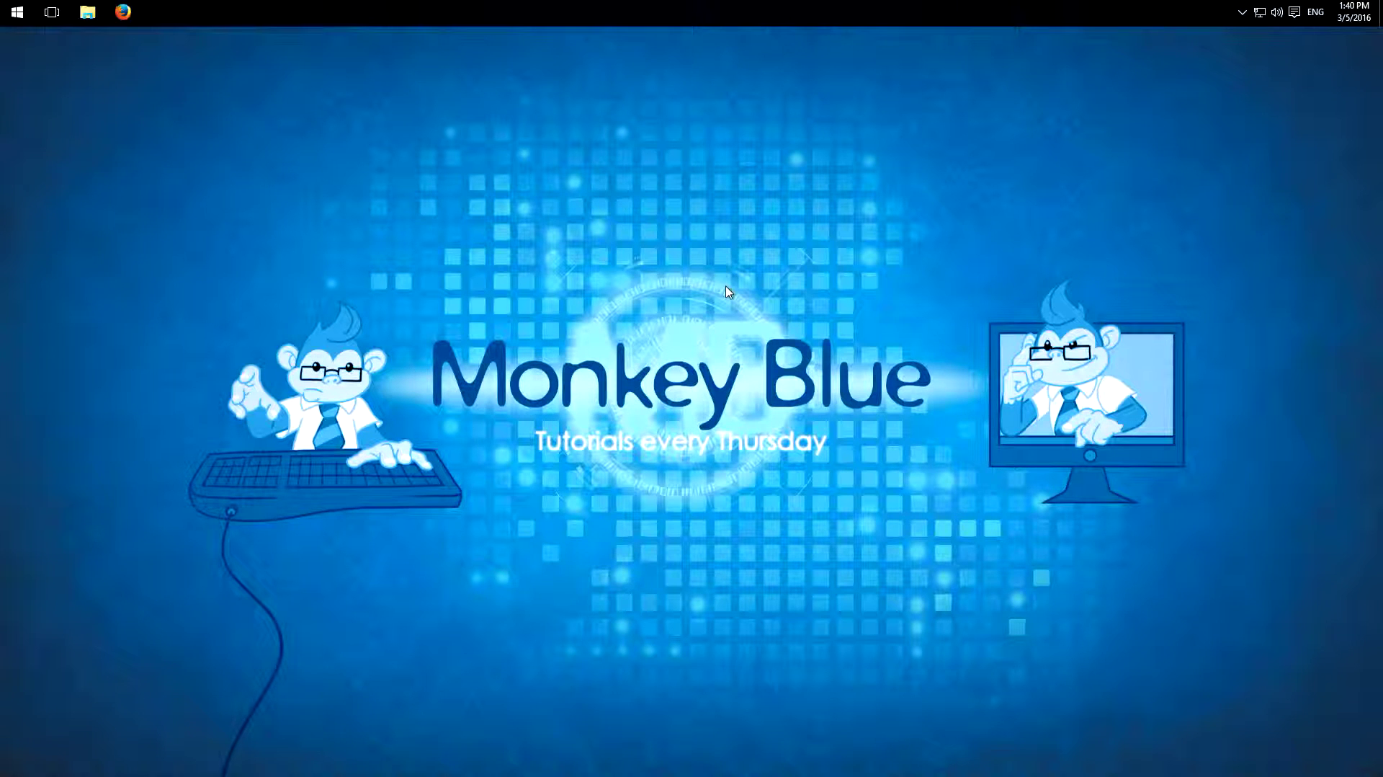
Relaunch regedit, accept UAC, and open ExtendedUIHoverTime in the Advanced key for checking.
{"action": "key", "text": "super+r"}
{"action": "key", "text": "Return"}
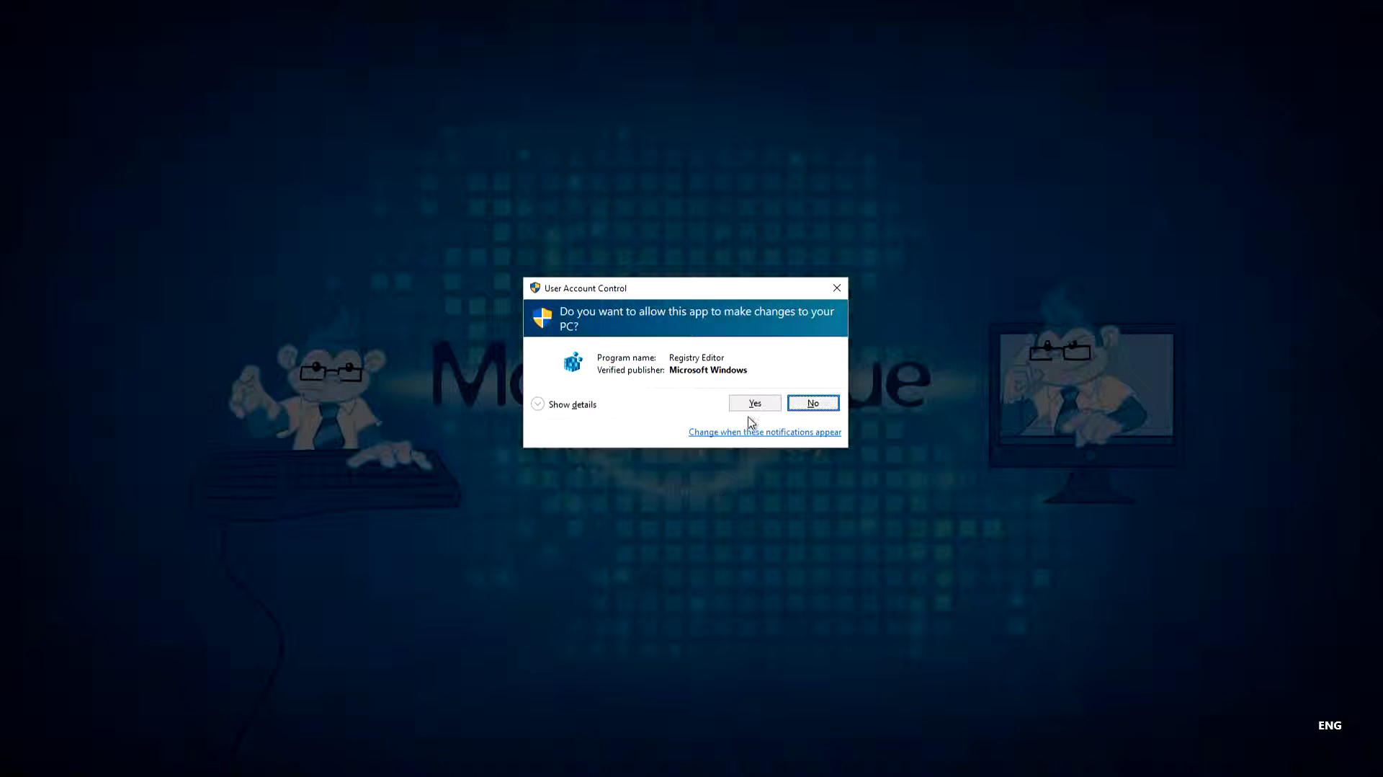
{"action": "left_click", "coordinate": [749, 402]}
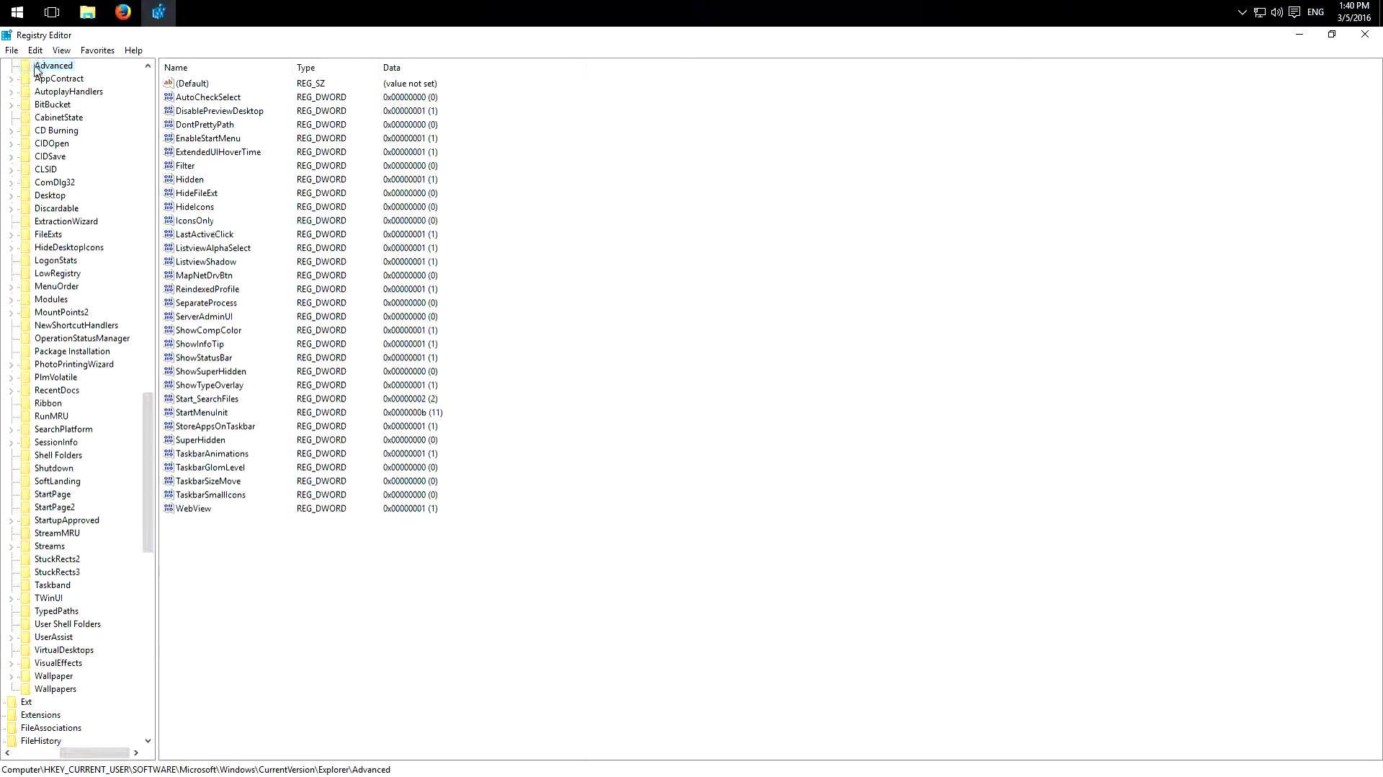
{"action": "double_click", "coordinate": [231, 153]}
Switch the Edit DWORD Value dialog's base to Decimal to confirm the data reads 1.
{"action": "left_click", "coordinate": [164, 180]}
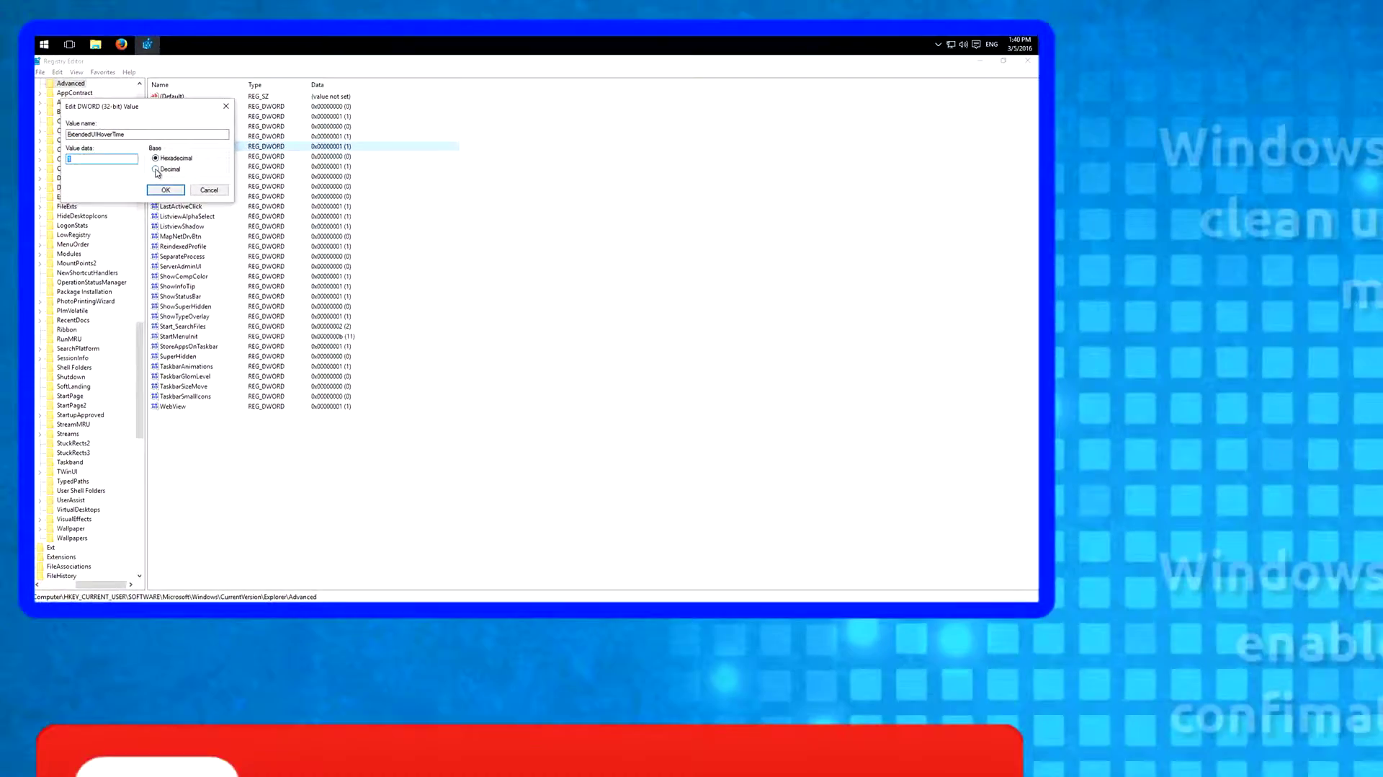